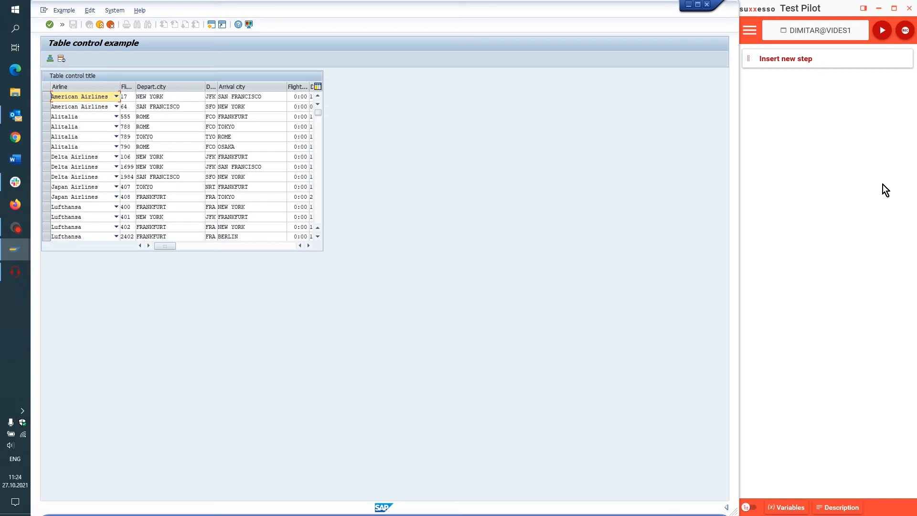
- Insert a Set field step as a table step for the Flight time cell in the third table row
left_click(825, 56)
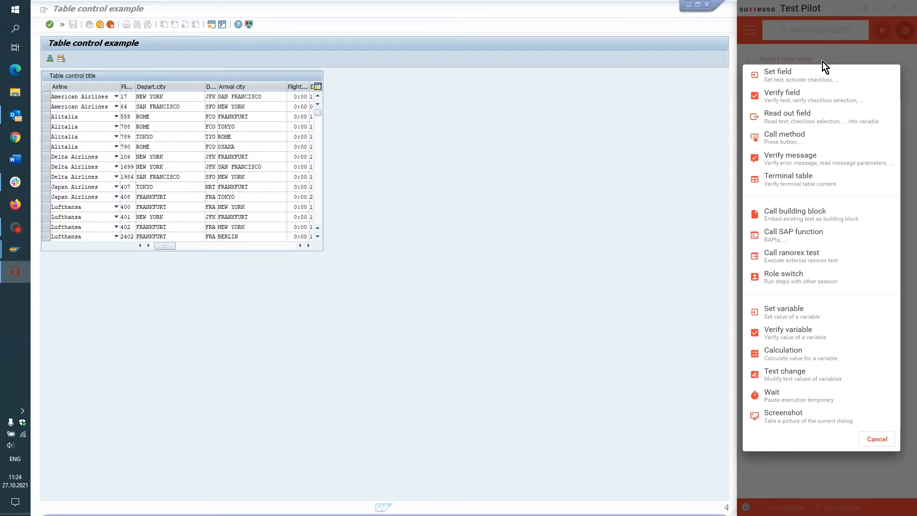
left_click(799, 75)
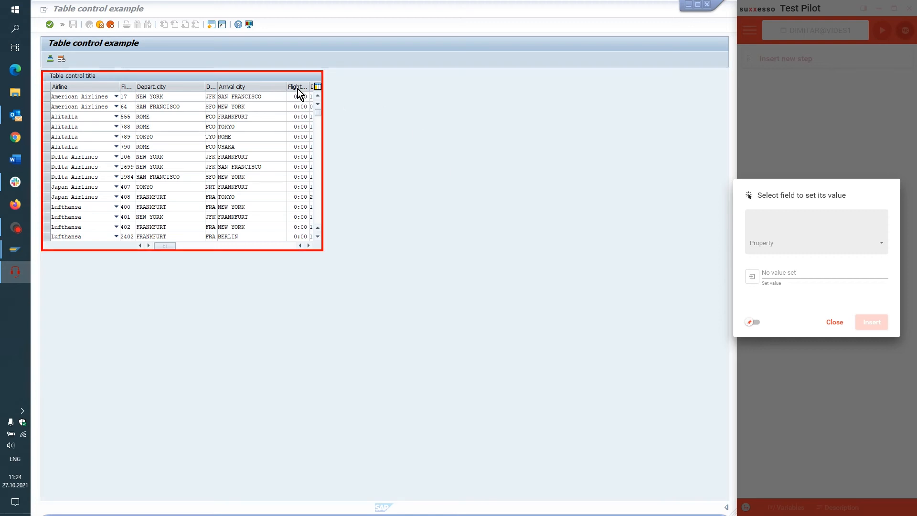
left_click(297, 122)
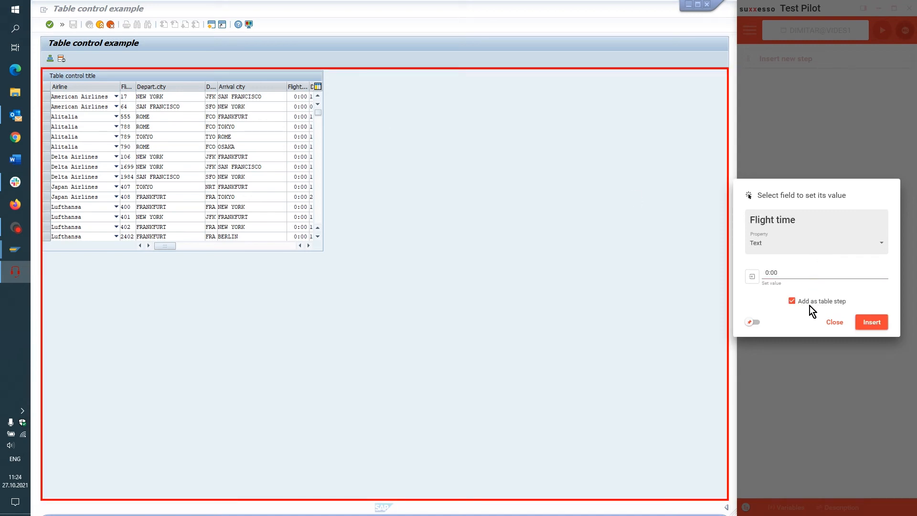
left_click(874, 323)
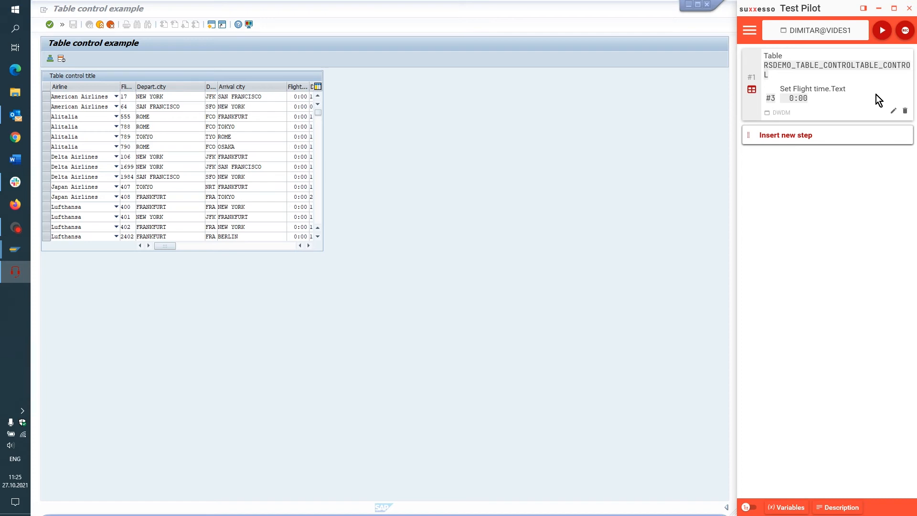
- Edit the table step to target row 6 with a Flight time of 3:00 and apply the changes
left_click(895, 113)
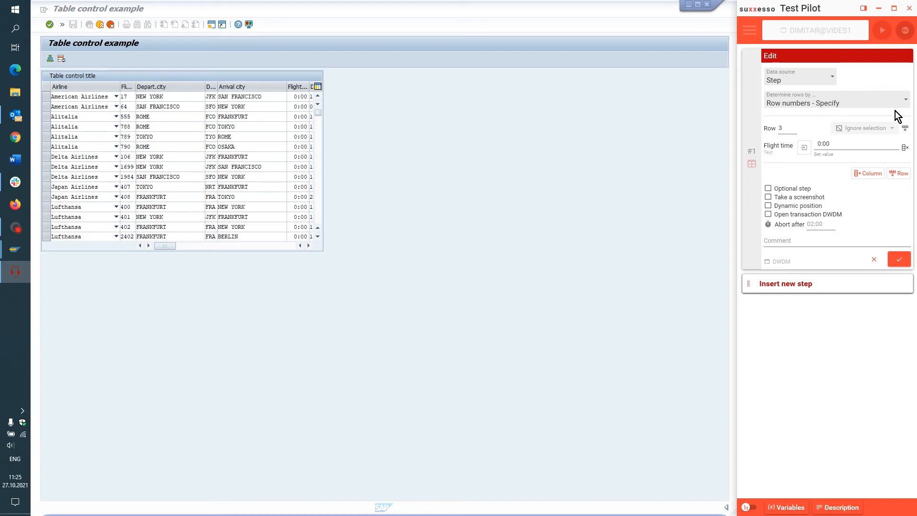
left_click(787, 129)
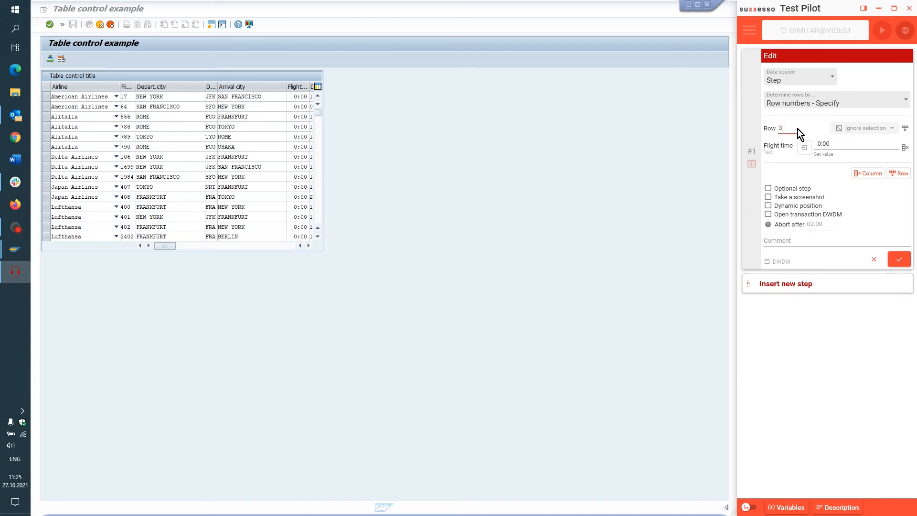
key("BackSpace")
type("6")
left_click(819, 144)
left_click(900, 260)
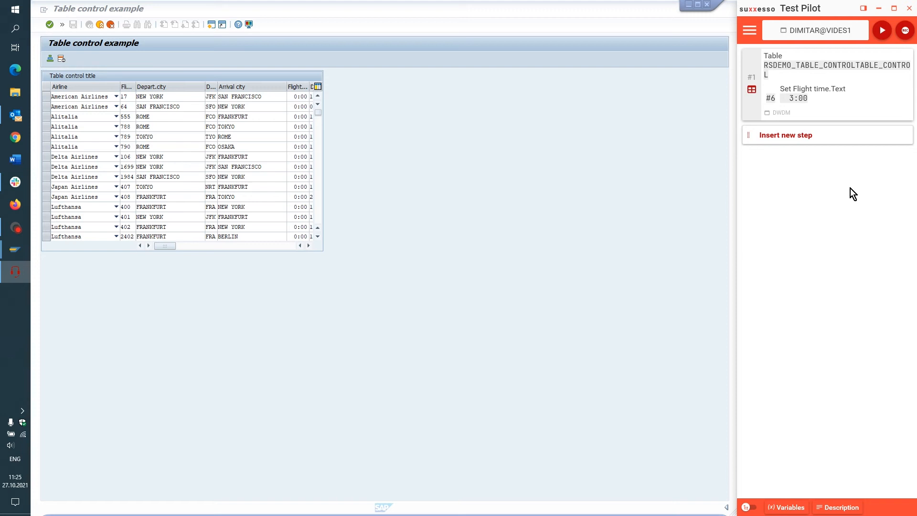
- Play only the table step that sets the Flight time in row 6
mouse_move(841, 113)
right_click(833, 102)
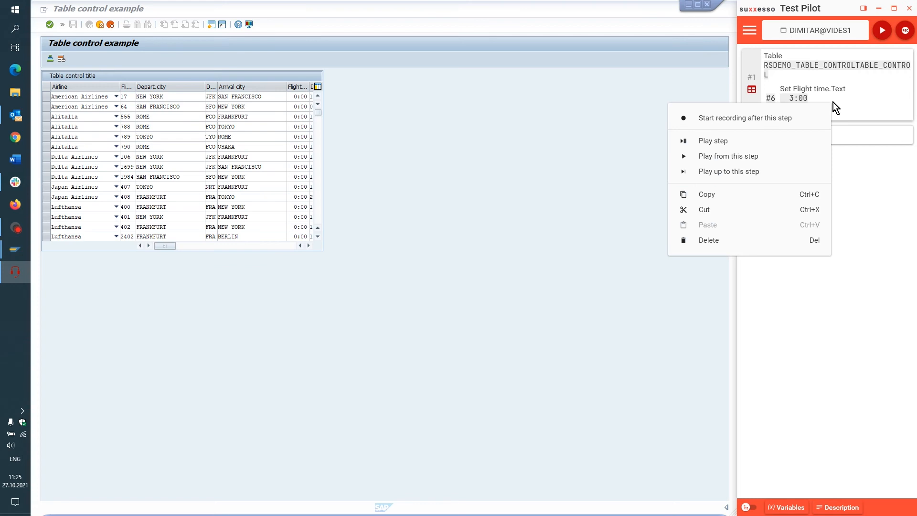
left_click(720, 142)
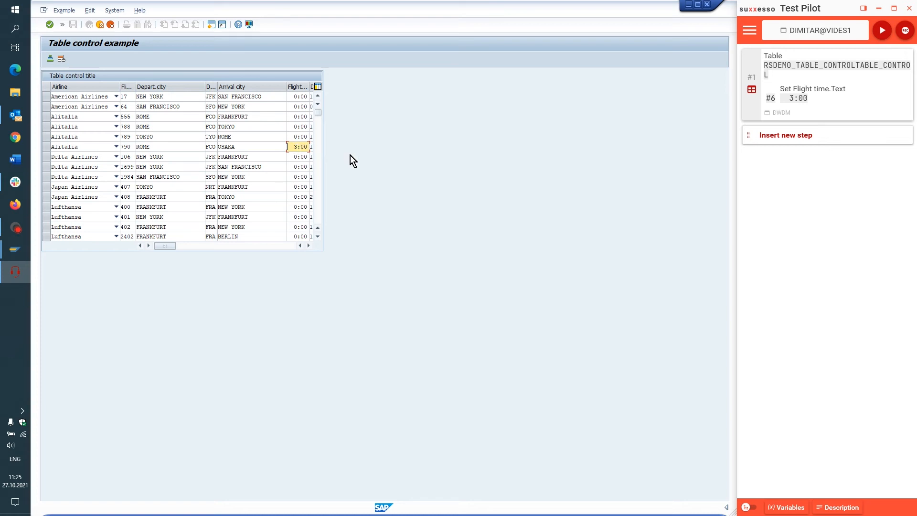
- Change the table step's row determination to Key columns – First match and add Depart.city as the key column
mouse_move(893, 115)
left_click(893, 113)
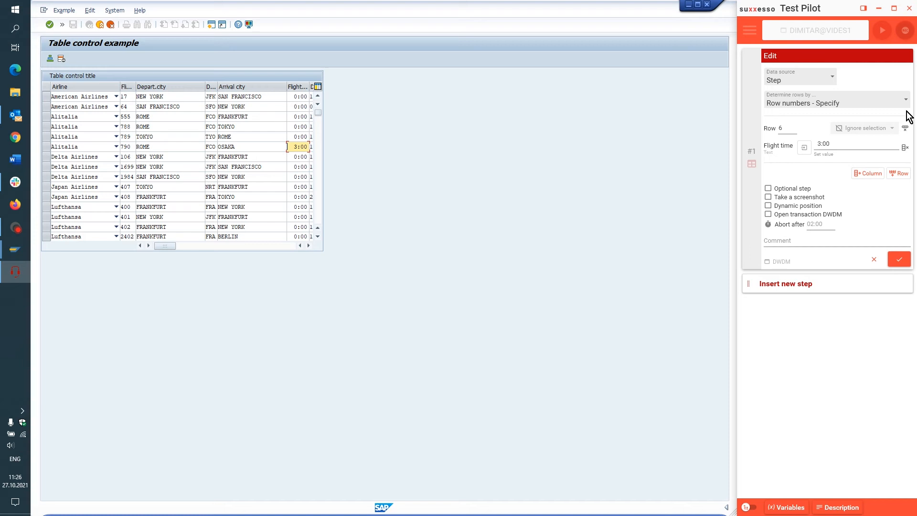
left_click(907, 106)
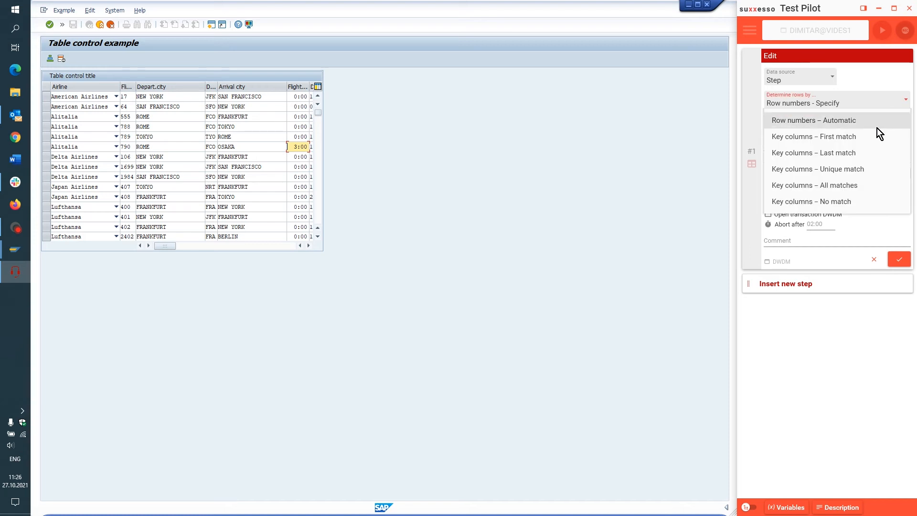
left_click(854, 136)
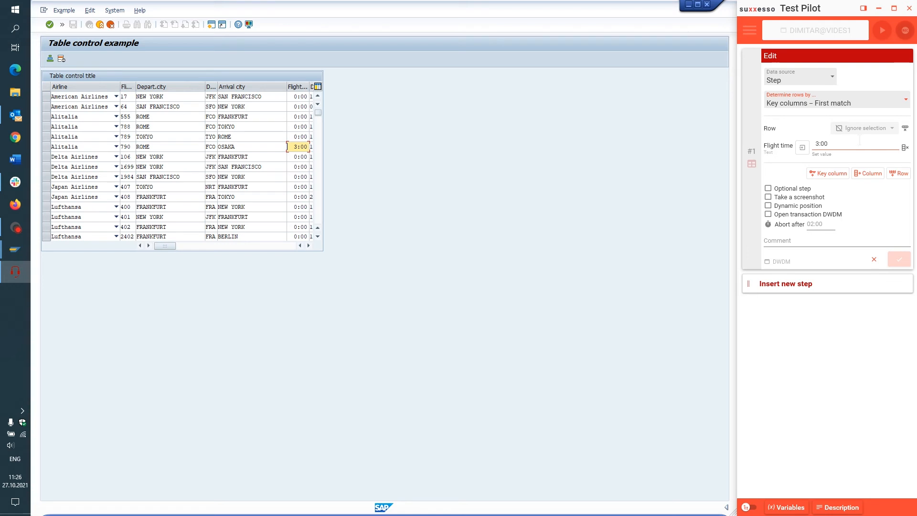
left_click(831, 174)
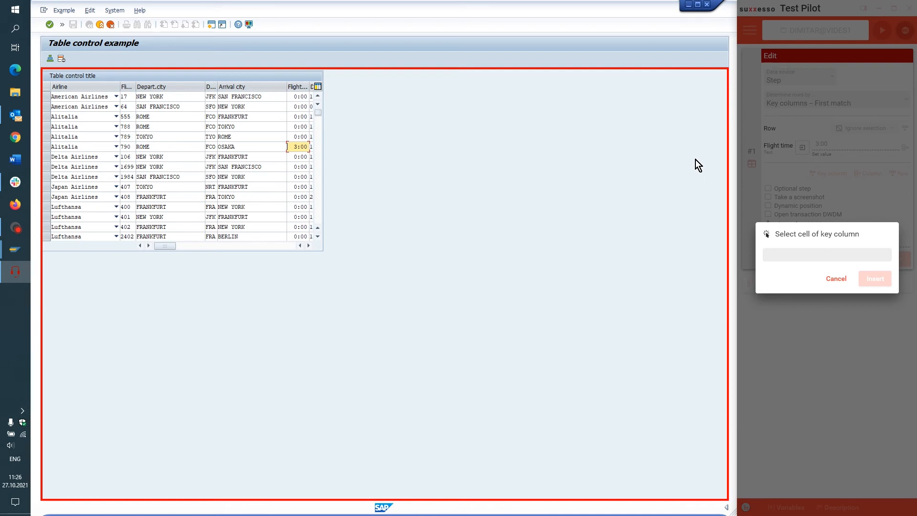
left_click(143, 126)
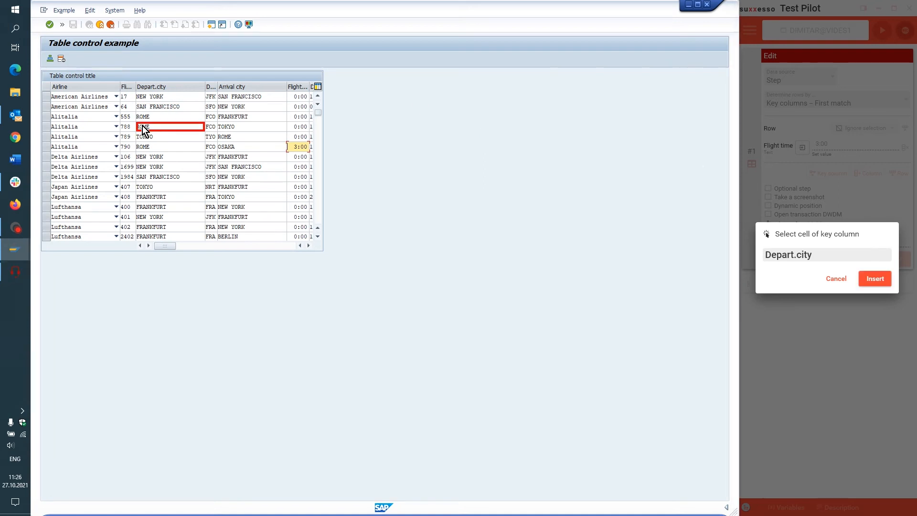
left_click(874, 281)
- Set the Depart.city key value to NEW YORK and the Flight time to 5:00, apply, and play the step
left_click(831, 145)
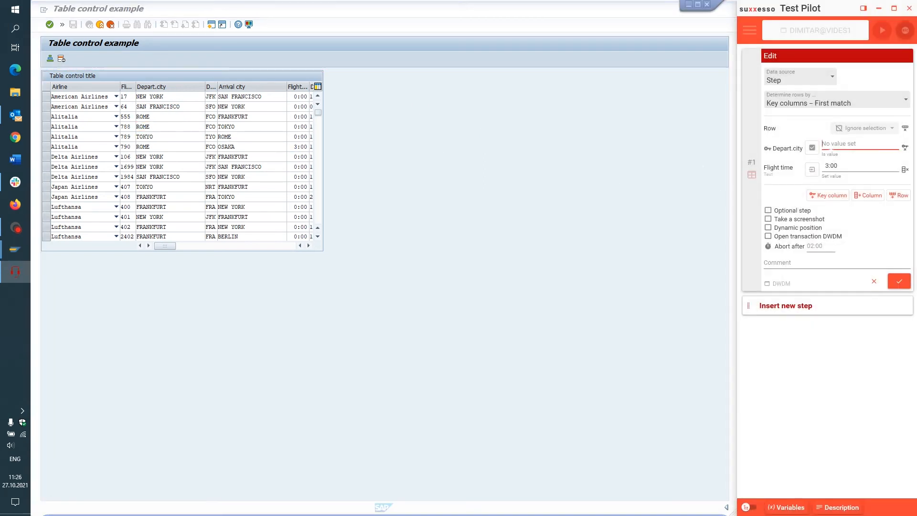
type("NEW YORK")
left_click(835, 166)
key("BackSpace")
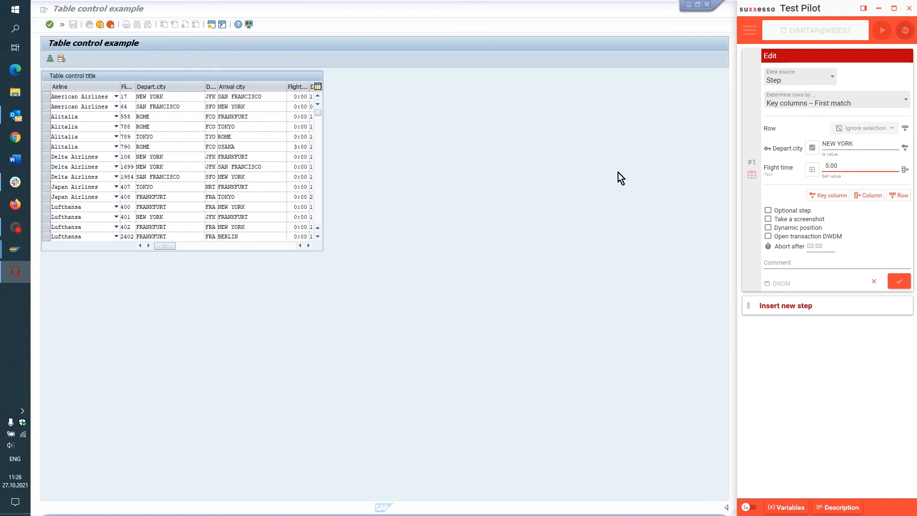
left_click(900, 281)
right_click(818, 108)
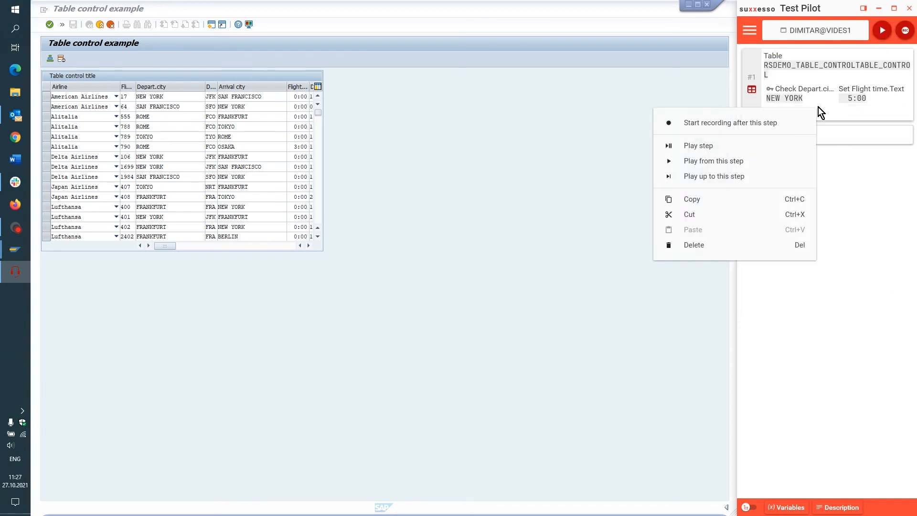
left_click(713, 147)
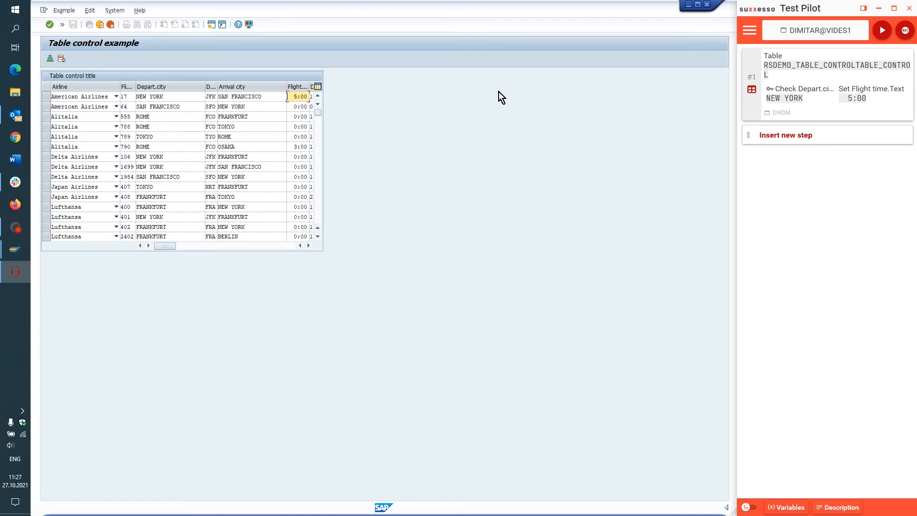
- Switch the table step's row determination to Key columns – Last match, apply it, and play the step
mouse_move(882, 89)
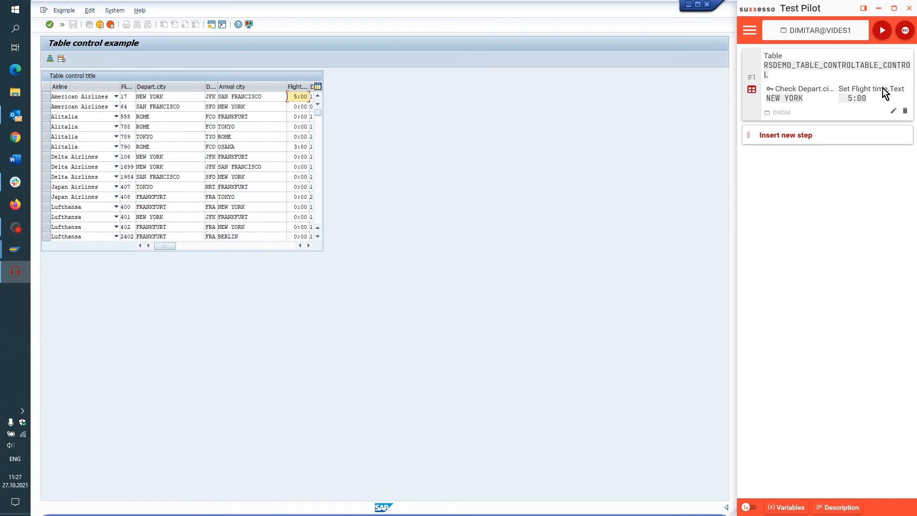
left_click(894, 112)
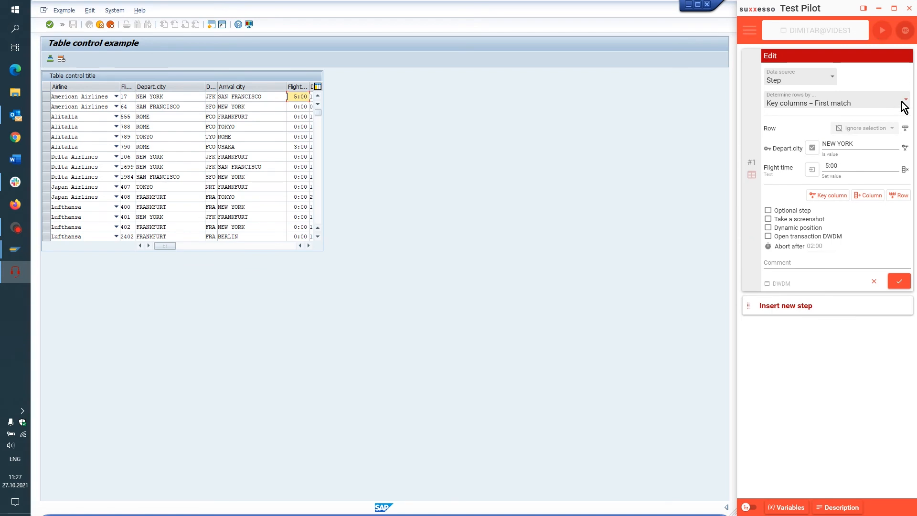
left_click(907, 102)
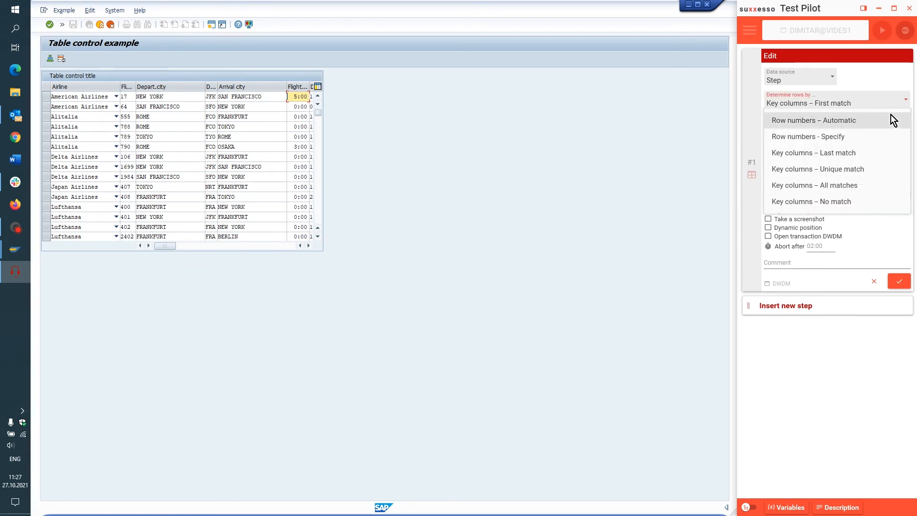
left_click(835, 153)
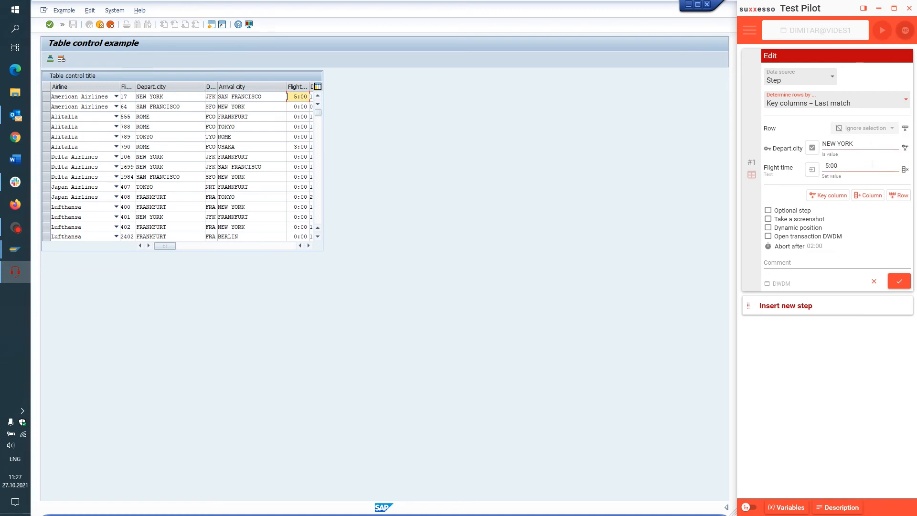
left_click(899, 282)
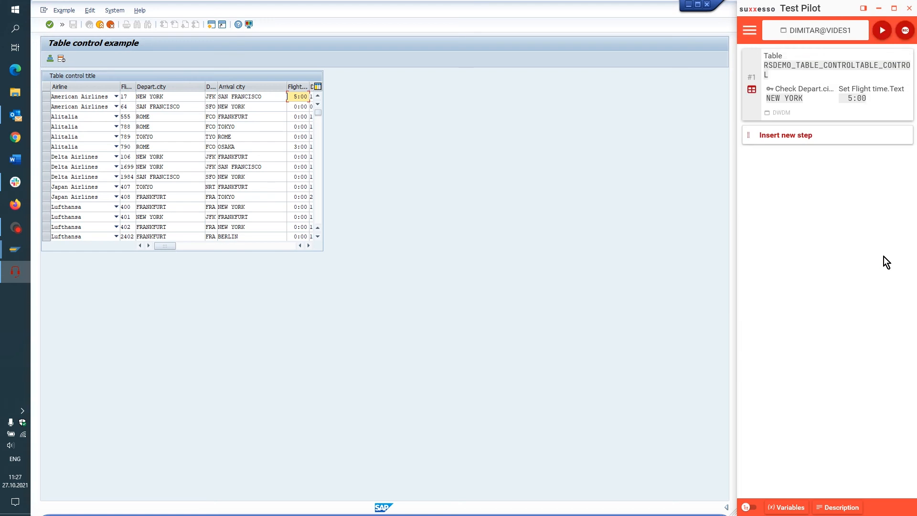
right_click(811, 107)
left_click(712, 146)
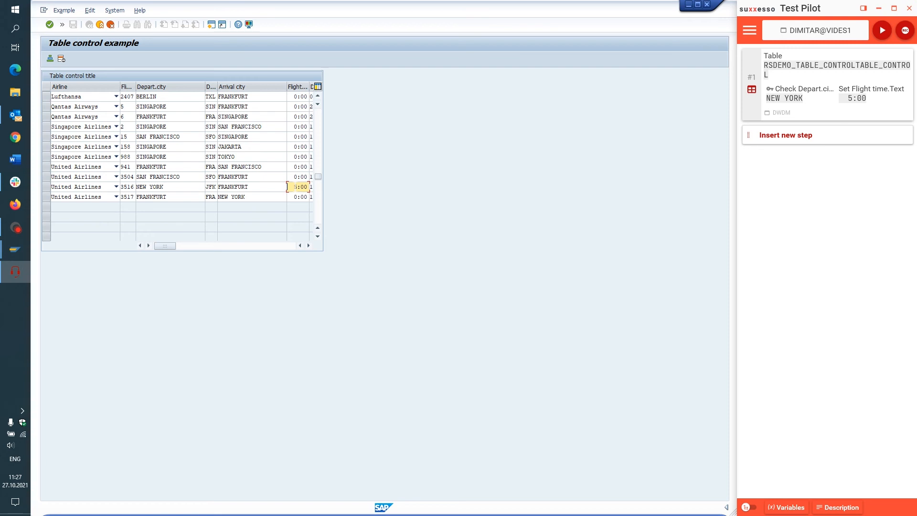
- Switch the table step's row determination to Key columns – Unique match and add Flight Number as a second key column
left_click(896, 117)
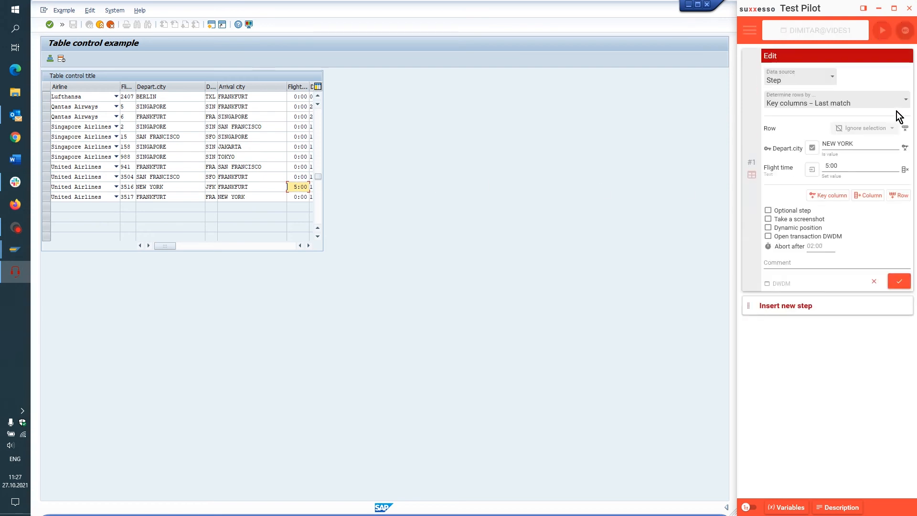
left_click(906, 97)
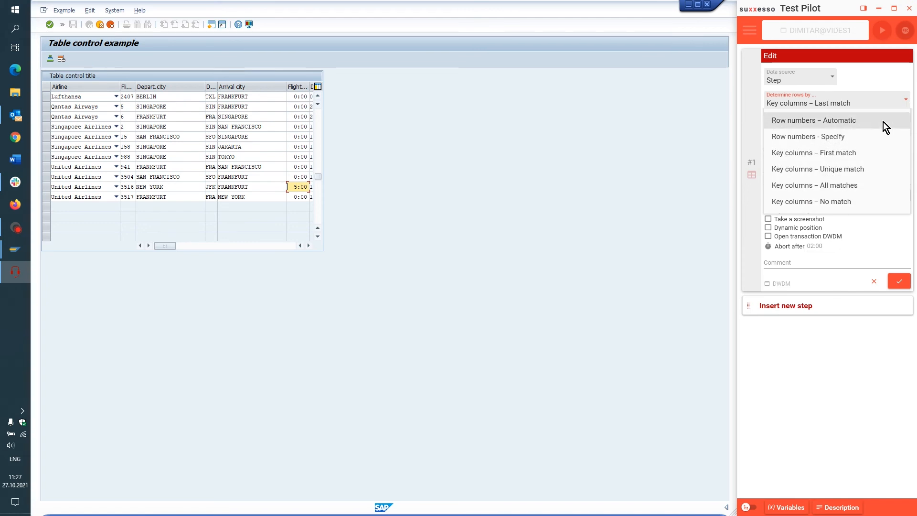
left_click(847, 168)
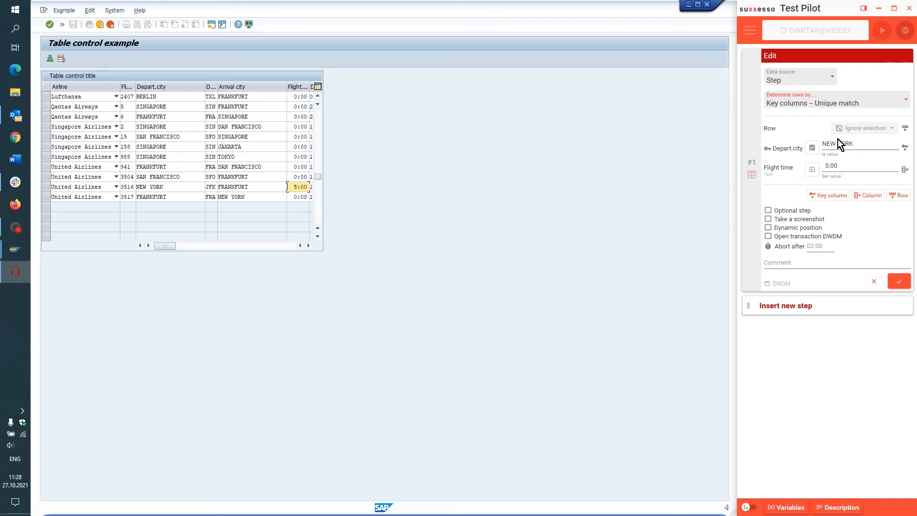
left_click(832, 199)
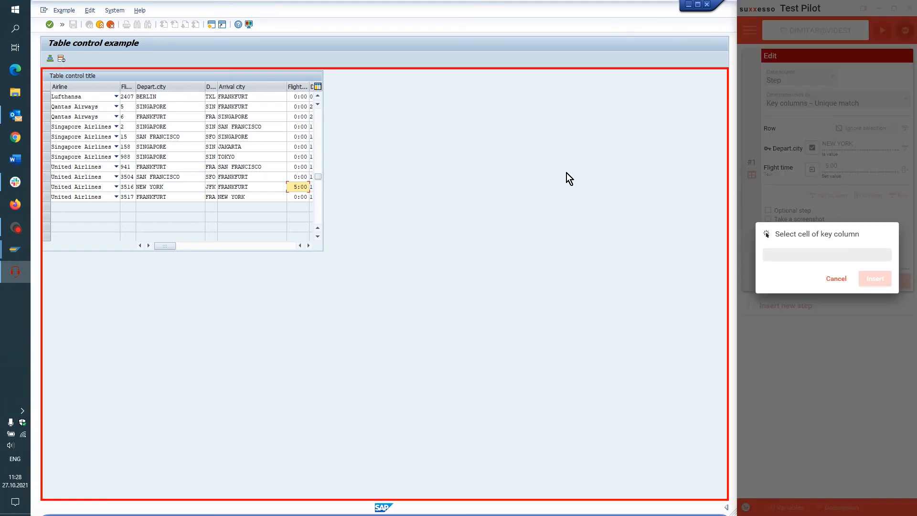
left_click(128, 140)
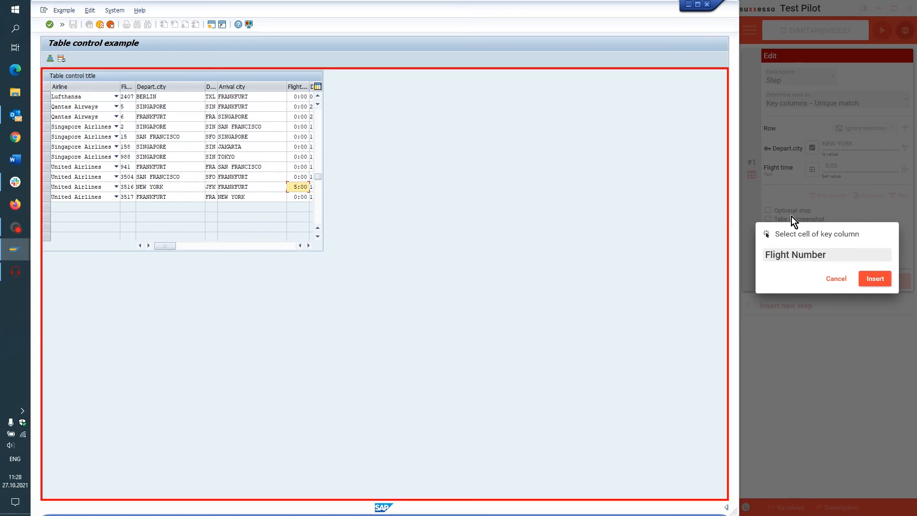
left_click(880, 277)
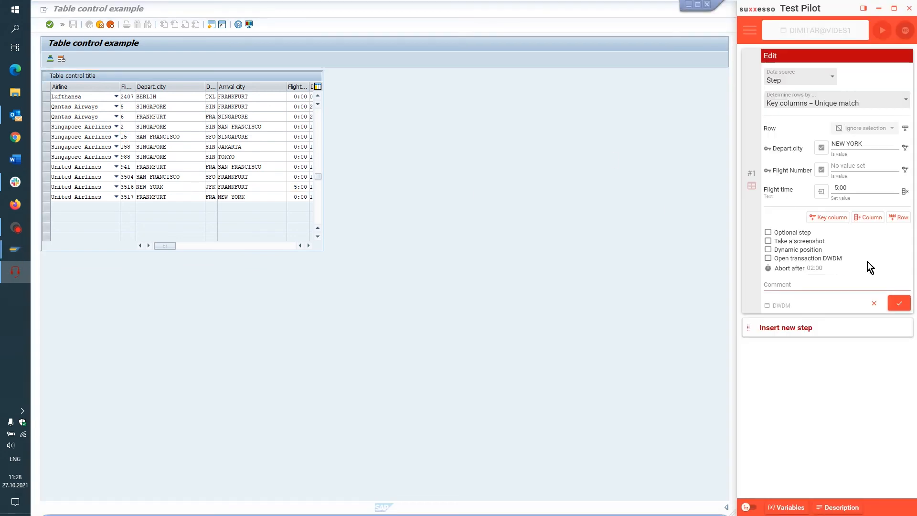
- Set the Flight Number key value to 106 and the Flight time to 7:00, apply, and play the step
left_click_drag(319, 180, 317, 108)
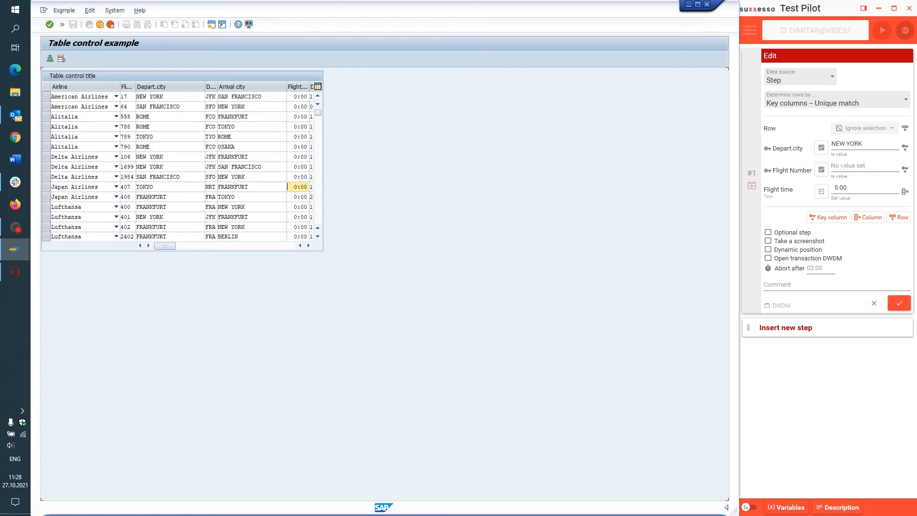
left_click(841, 166)
type("1")
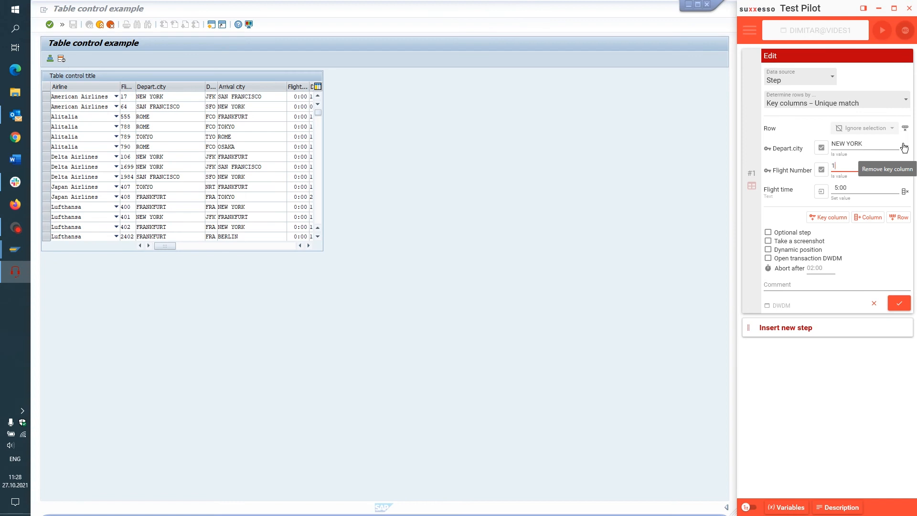
type("06")
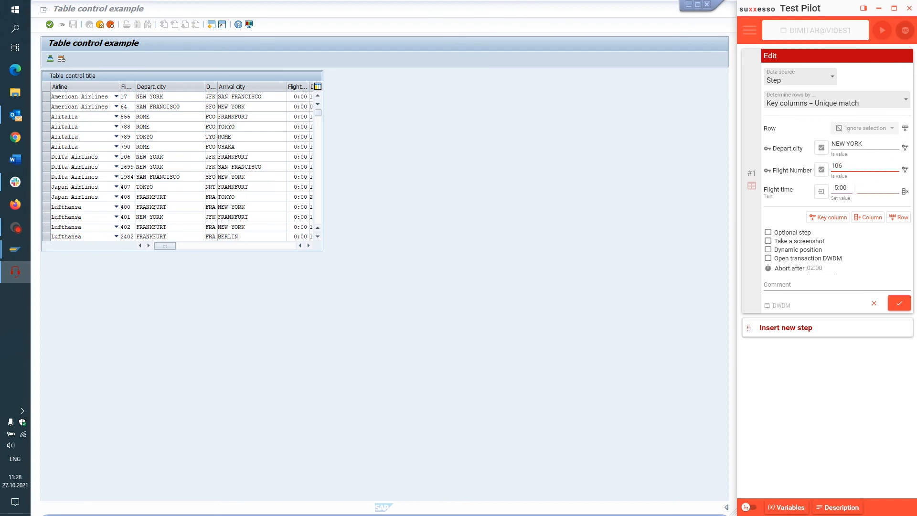
left_click(876, 182)
key("BackSpace")
type("7")
left_click(899, 302)
right_click(842, 113)
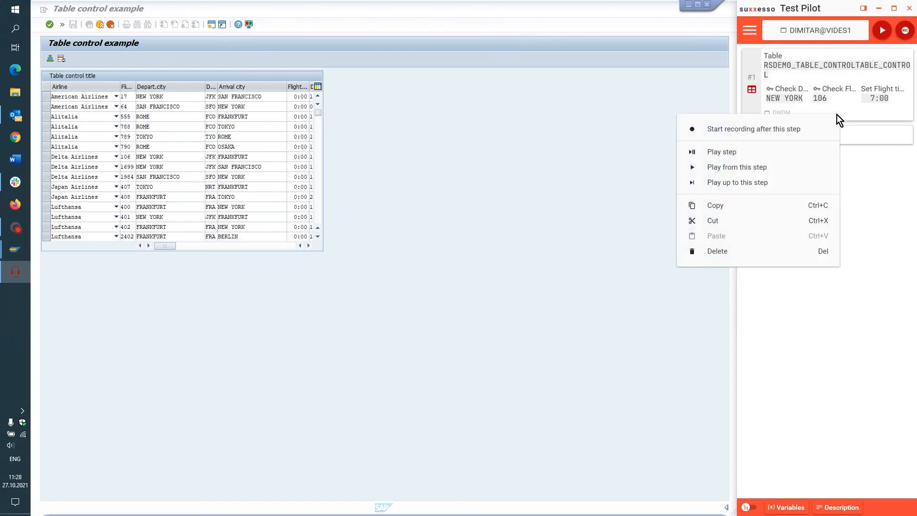
left_click(731, 152)
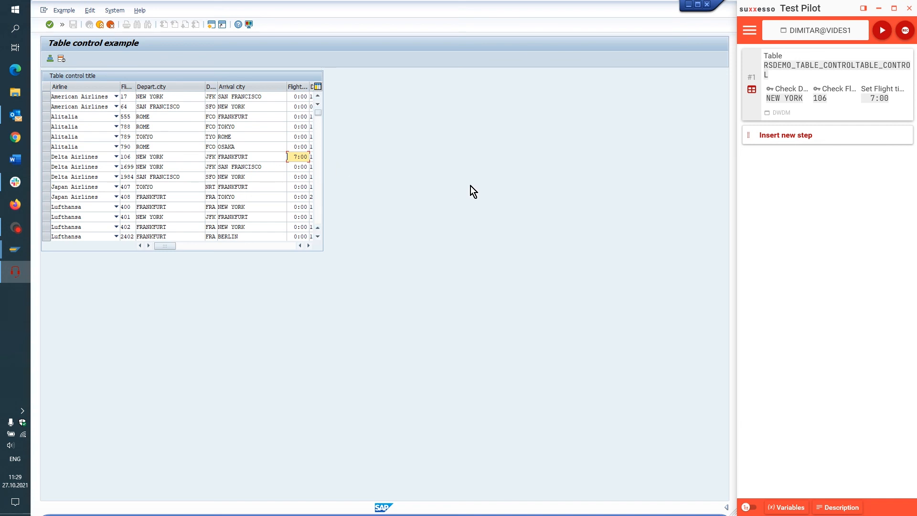
- Remove the Flight Number key column from the table step, apply, play the step, and stop the playback
mouse_move(901, 116)
left_click(894, 112)
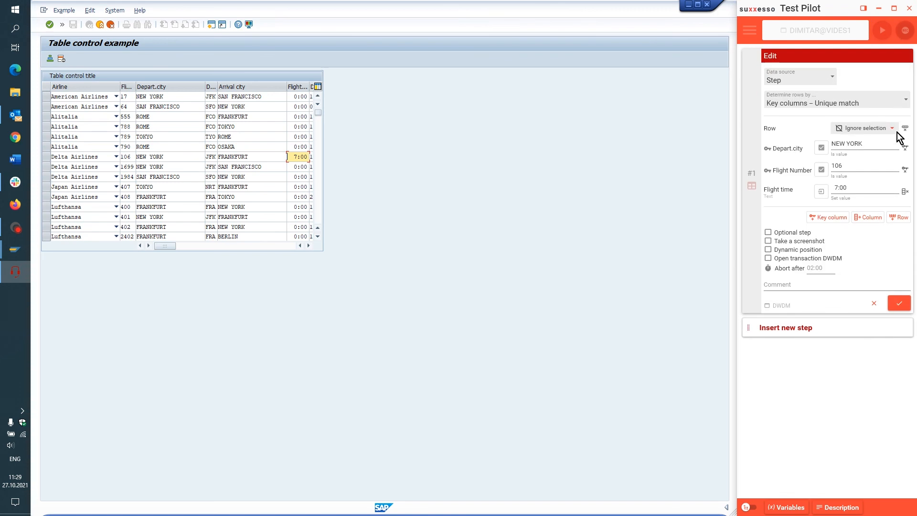
left_click(905, 171)
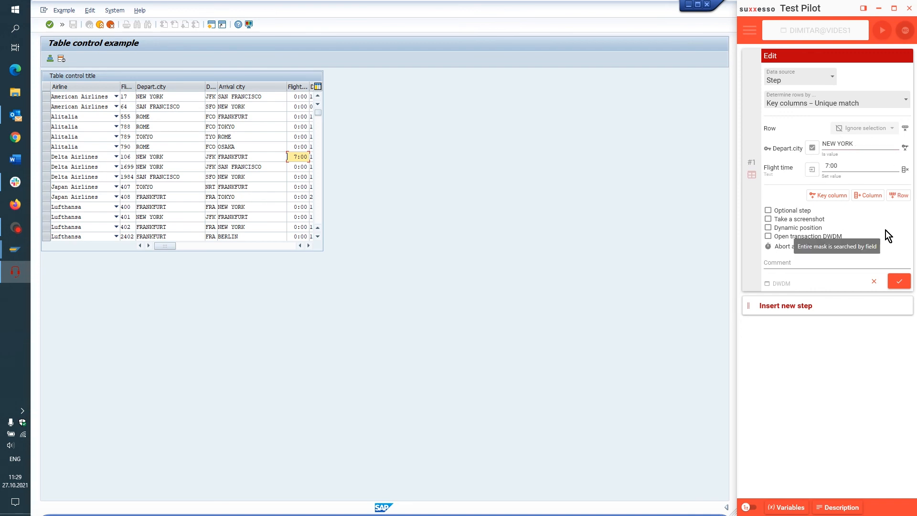
left_click(901, 286)
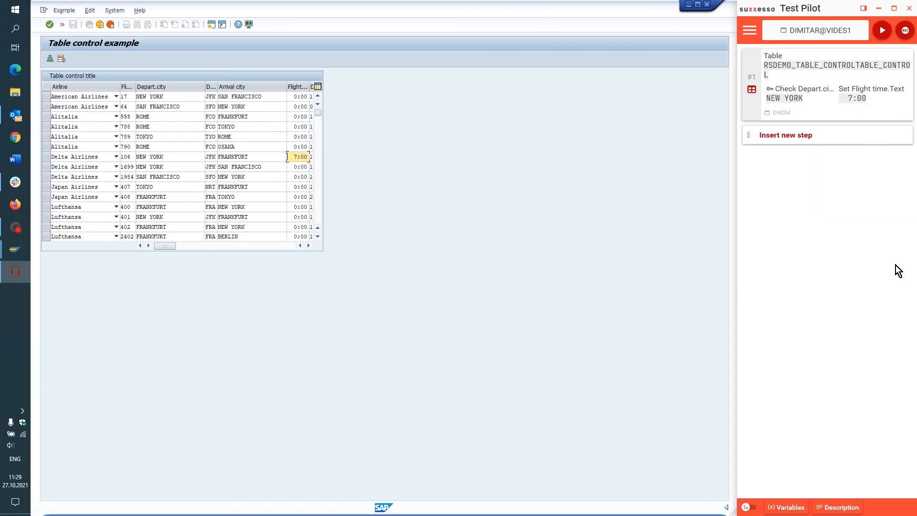
right_click(819, 106)
left_click(723, 144)
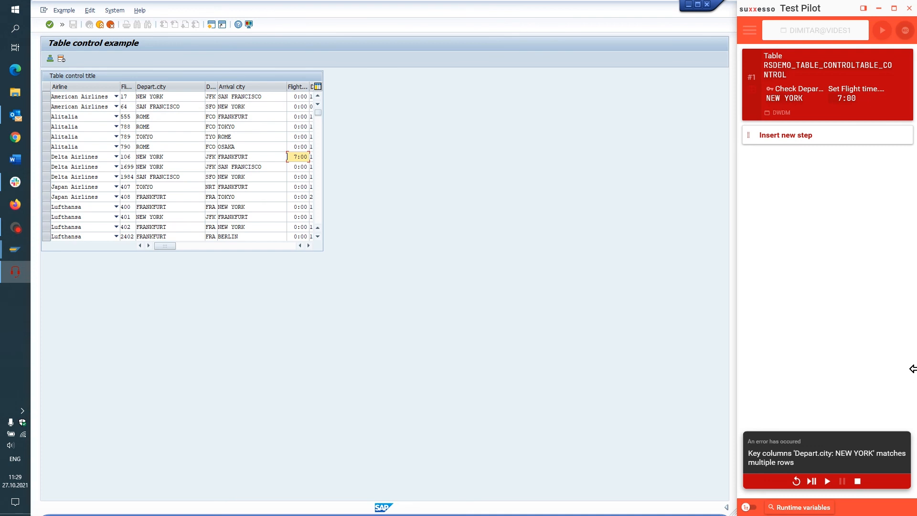
left_click(857, 481)
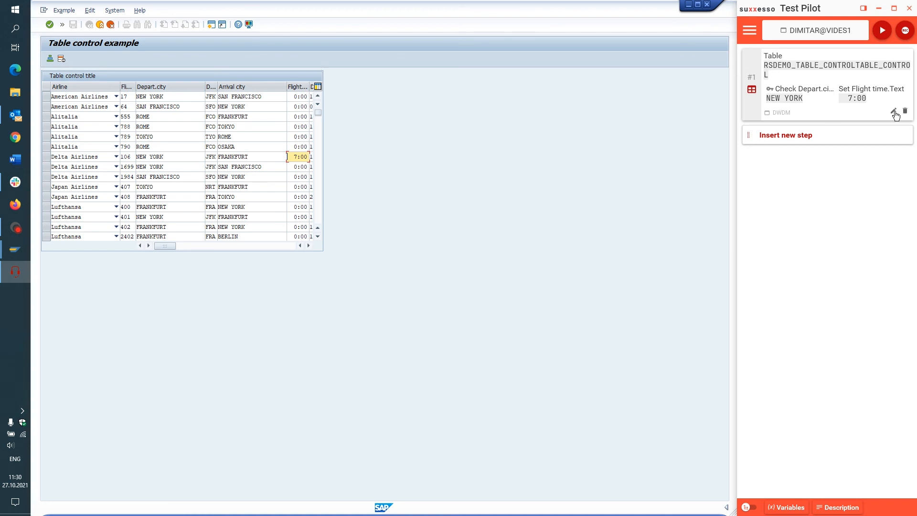
- Switch the table step's row determination to Key columns – All matches
left_click(897, 117)
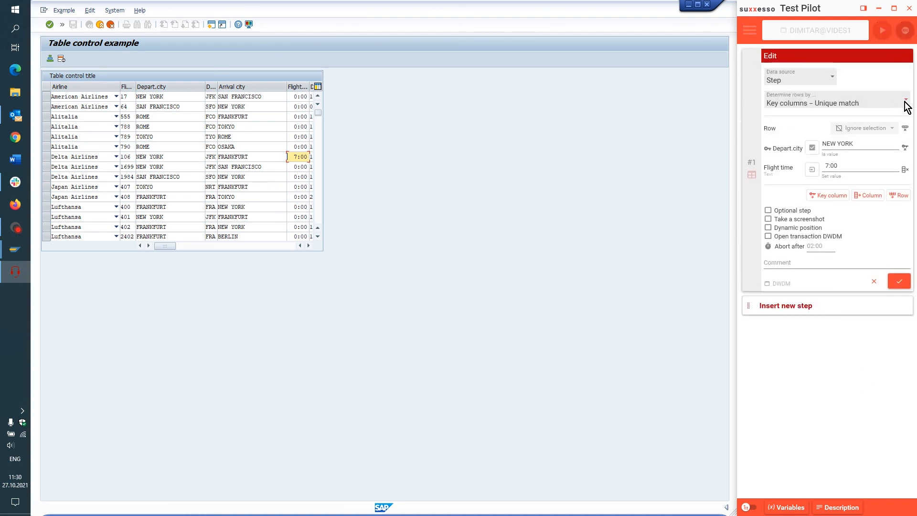
left_click(907, 102)
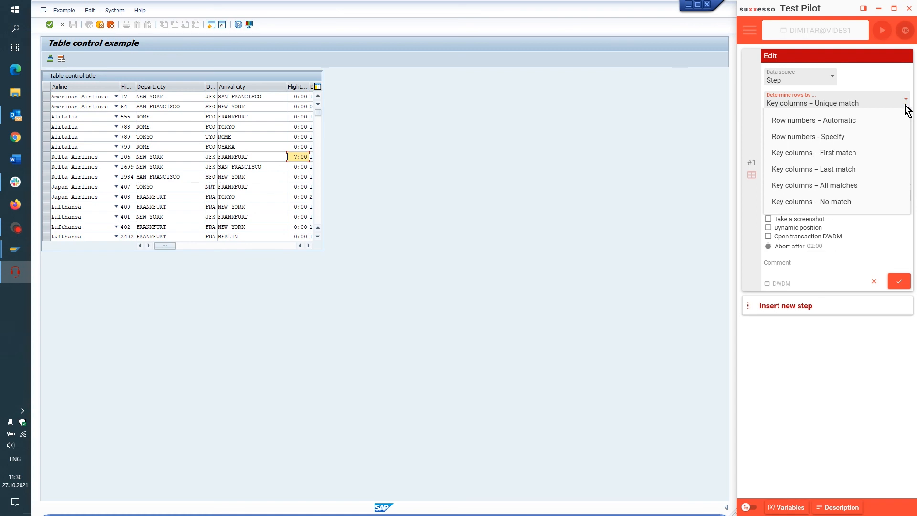
left_click(854, 185)
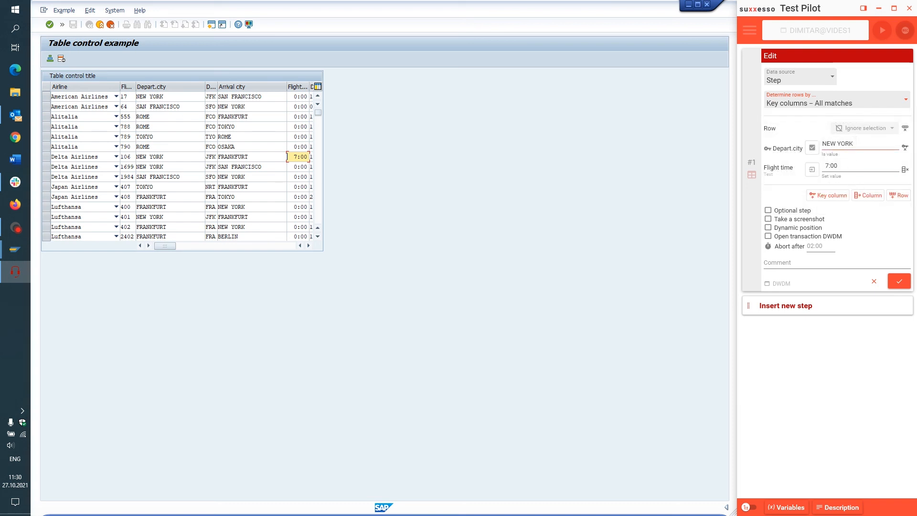
- Set the Depart.city key value to SINGAPORE and the Flight time to 9:00, apply, and play the step
left_click_drag(854, 143, 821, 152)
type("SINGAPORE")
left_click(826, 166)
key("BackSpace")
type("9")
left_click(899, 281)
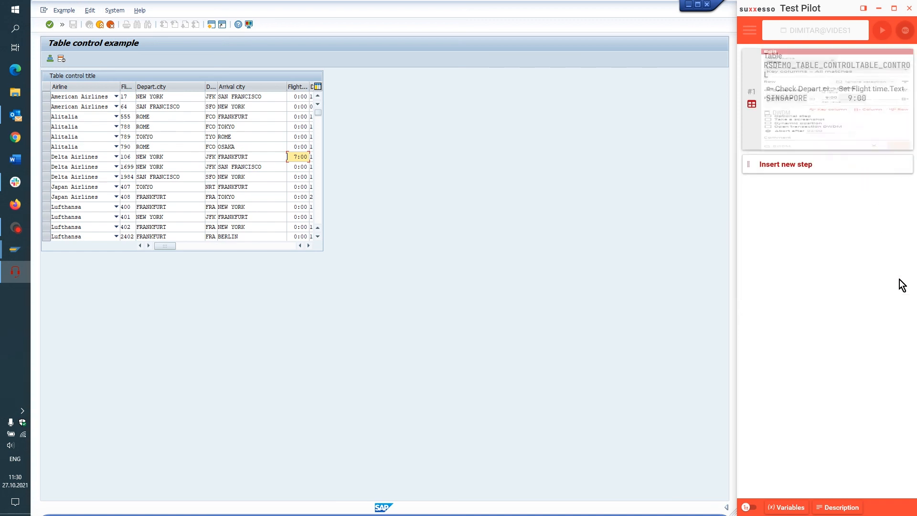
right_click(816, 110)
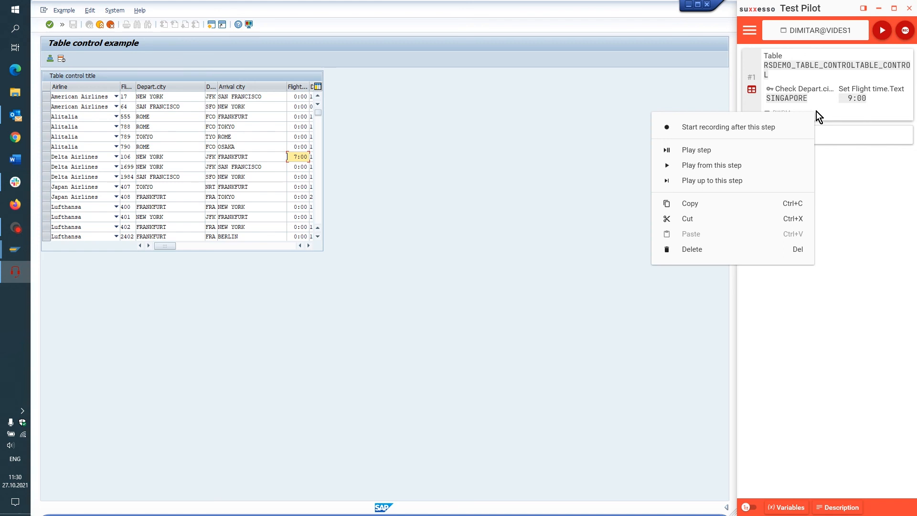
left_click(696, 150)
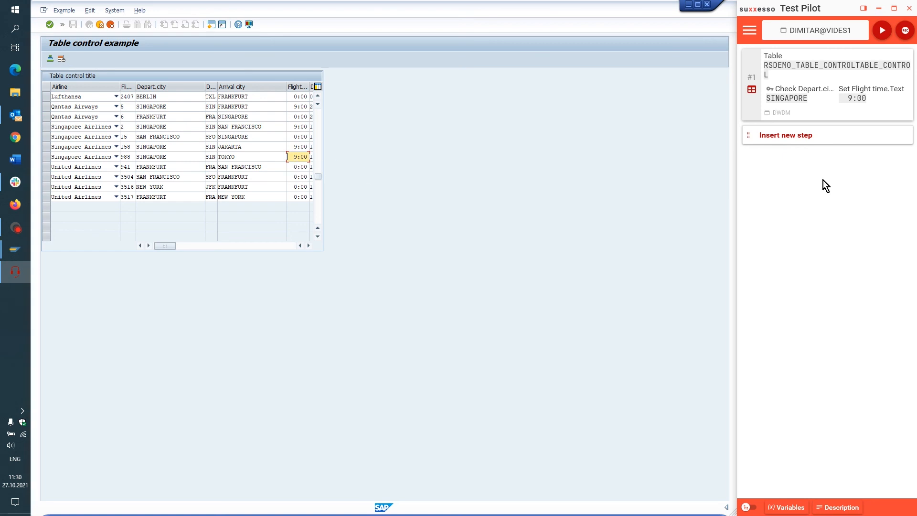
- Switch the table step's row determination to Key columns – No match and set the Depart.city key value to VIENNA
left_click(898, 119)
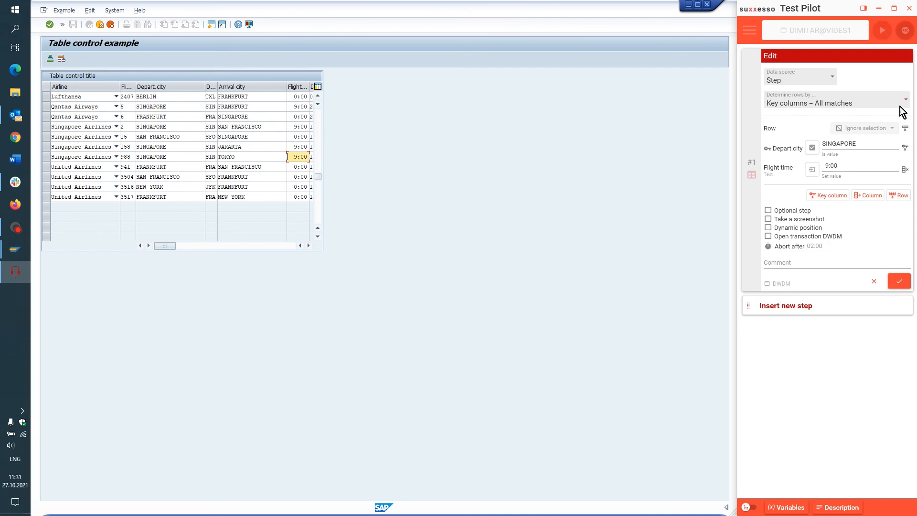
left_click(907, 101)
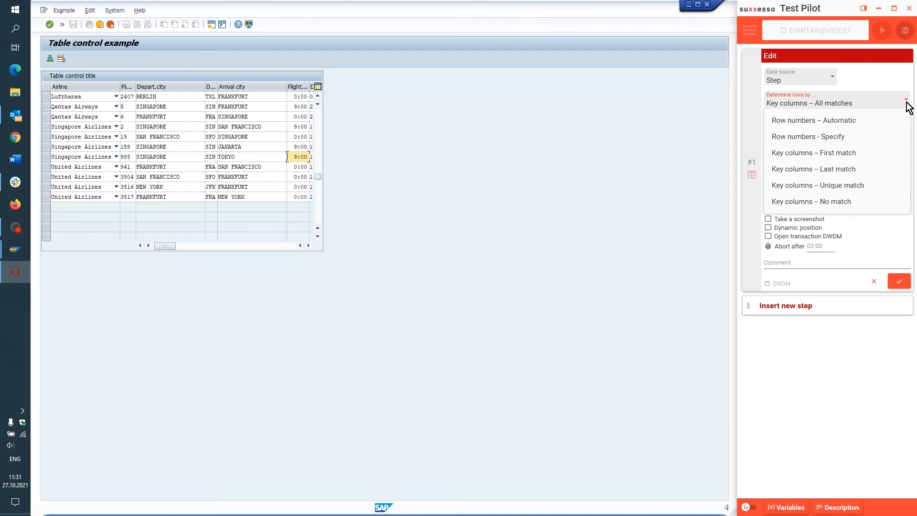
left_click(851, 202)
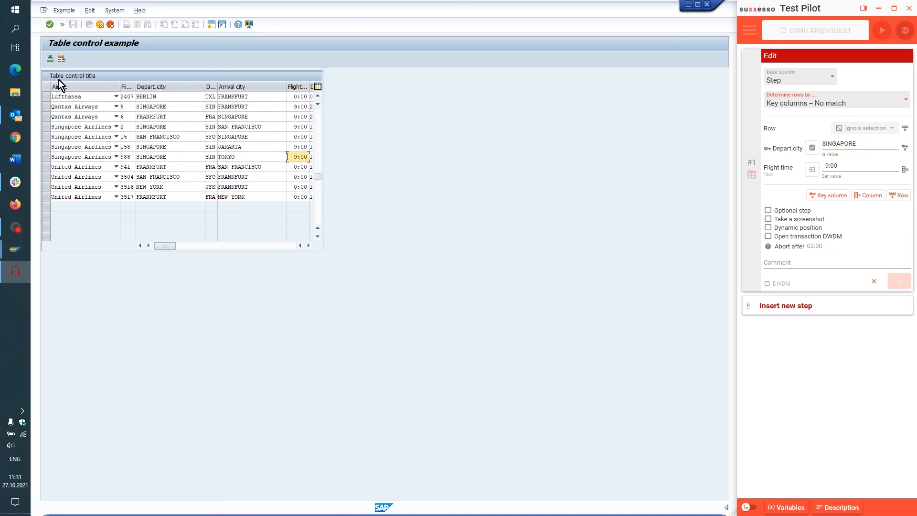
left_click(859, 143)
key("BackSpace")
key("BackSpace")
key("BackSpace")
key("BackSpace")
key("BackSpace")
type("VIENNA")
- Remove the Flight time column from the table step, apply, and play the step
left_click(905, 170)
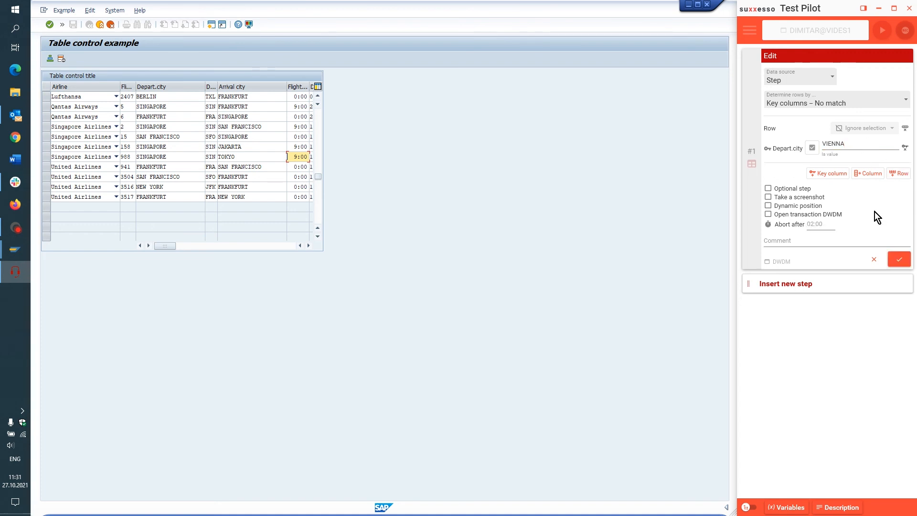
left_click(900, 265)
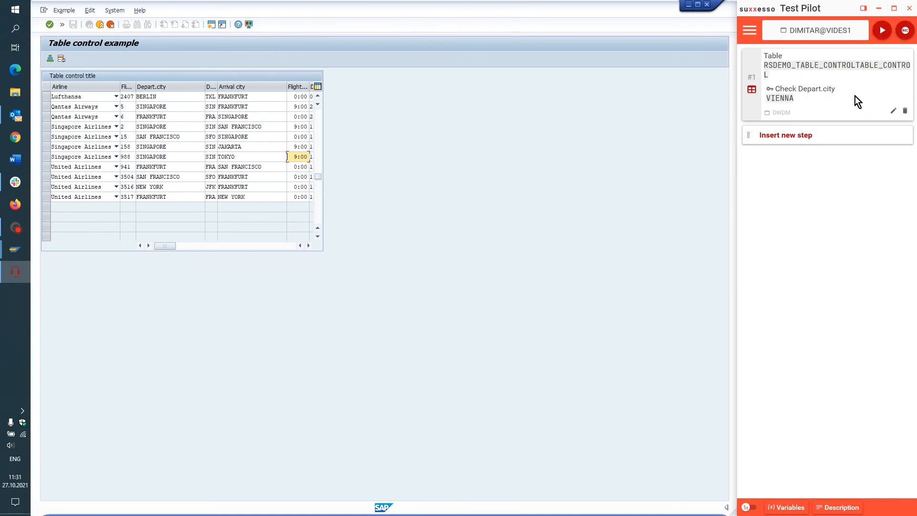
right_click(855, 96)
left_click(758, 132)
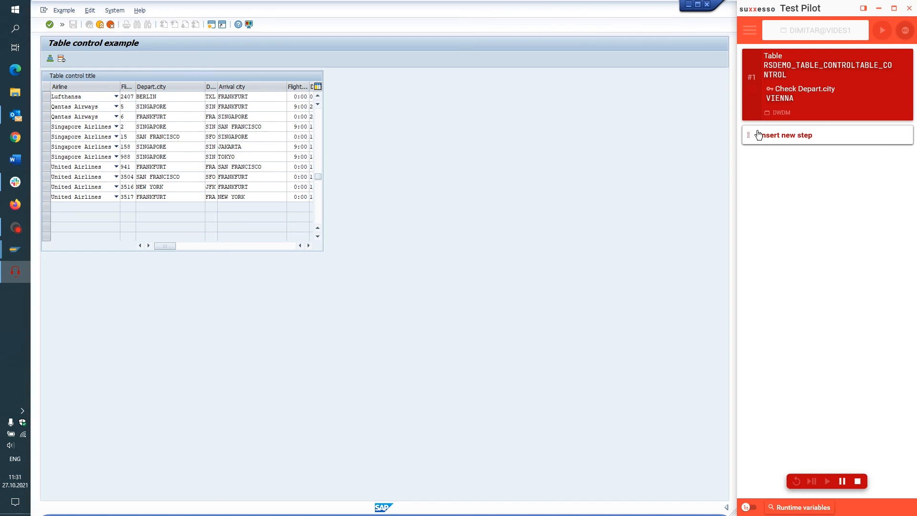